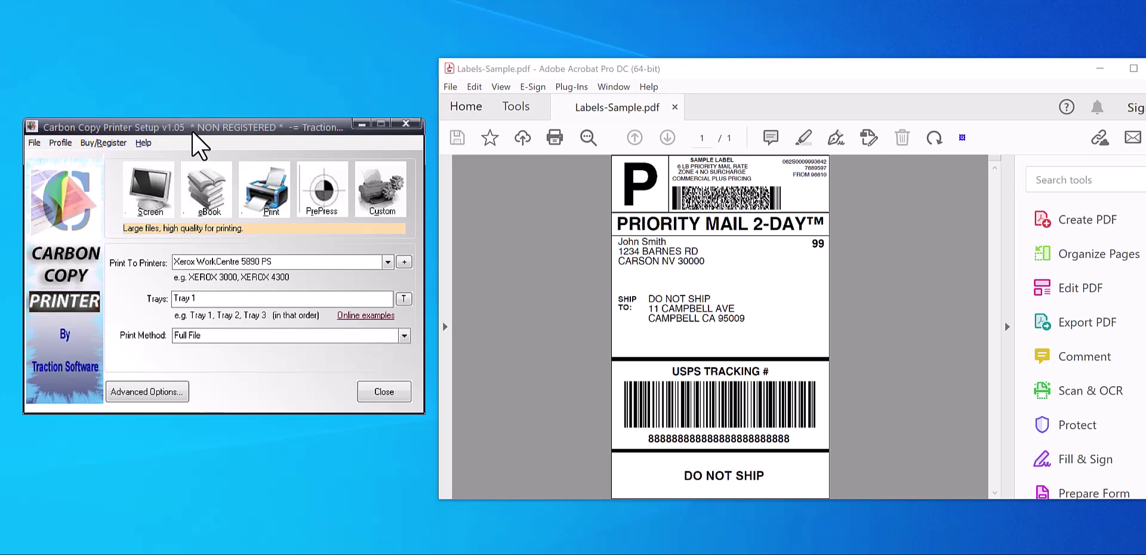
Open the advanced print scaling settings of Carbon Copy Printer
left_click(151, 394)
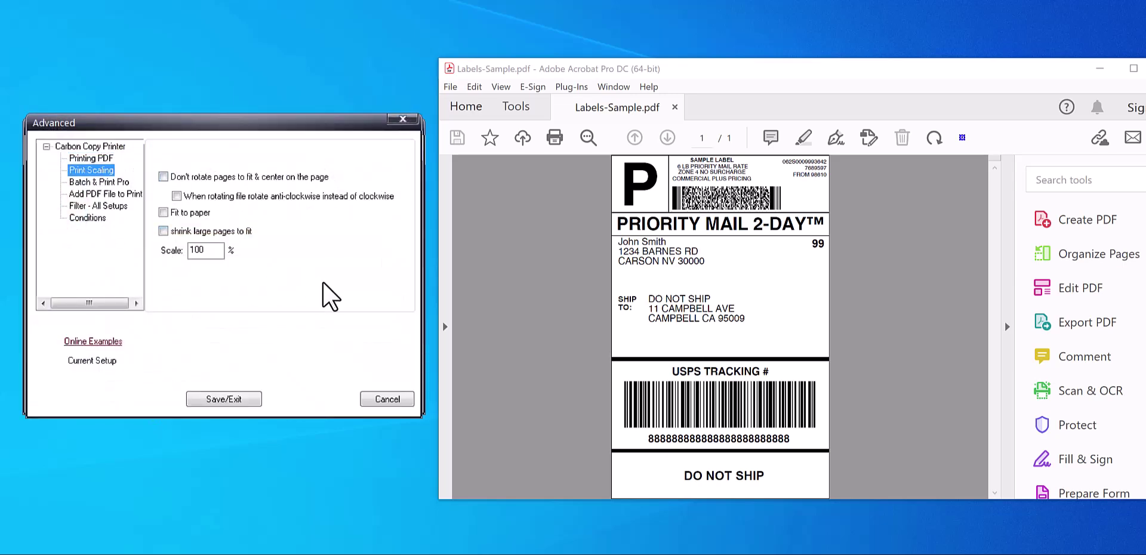
left_click_drag(194, 250, 199, 250)
Check how Labels-Sample.pdf fits the paper in Acrobat's print preview, and leave without printing
left_click(449, 87)
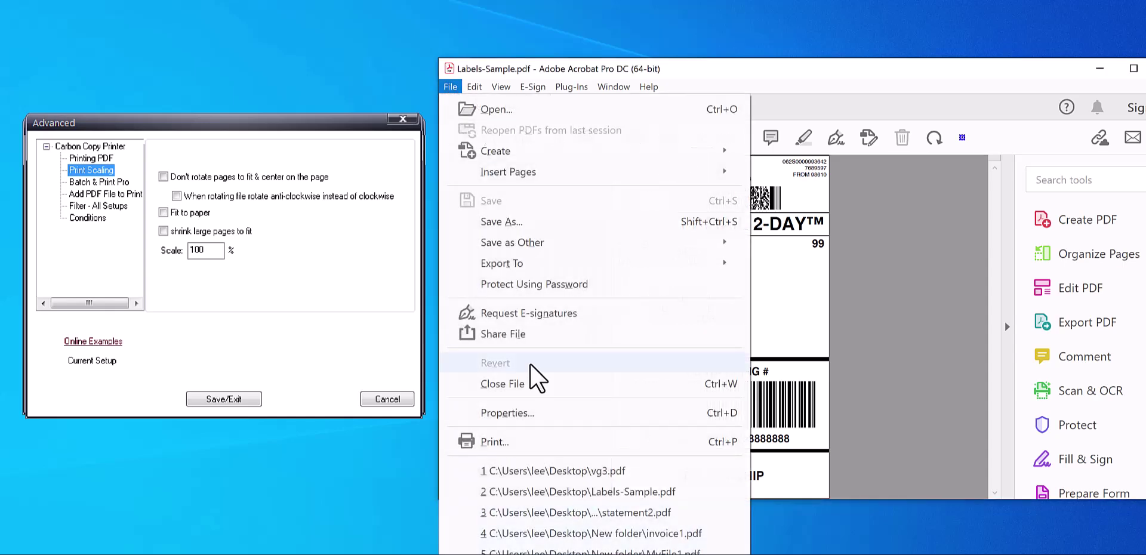
left_click(528, 446)
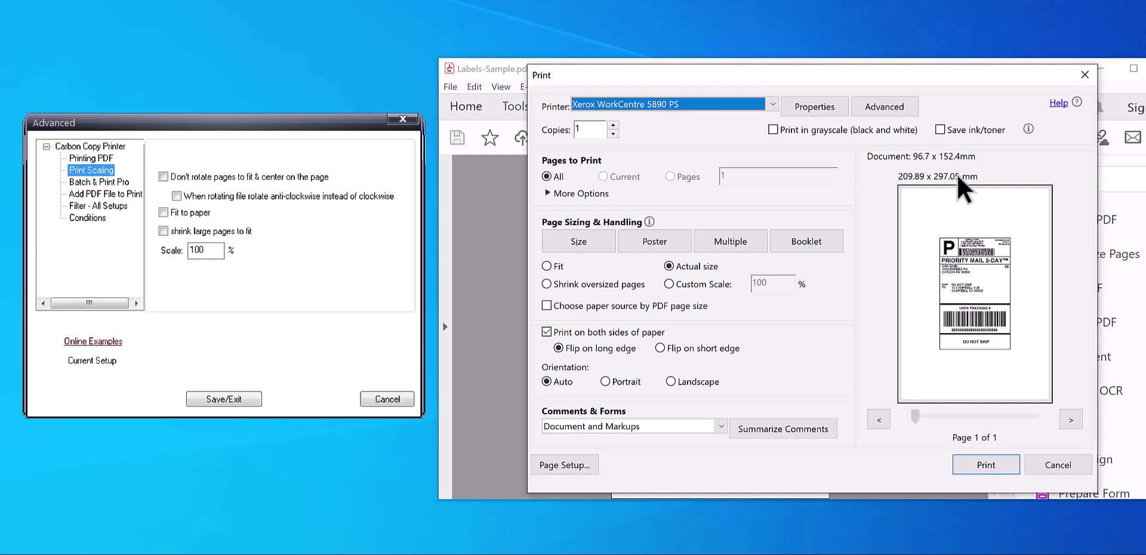
left_click(1057, 465)
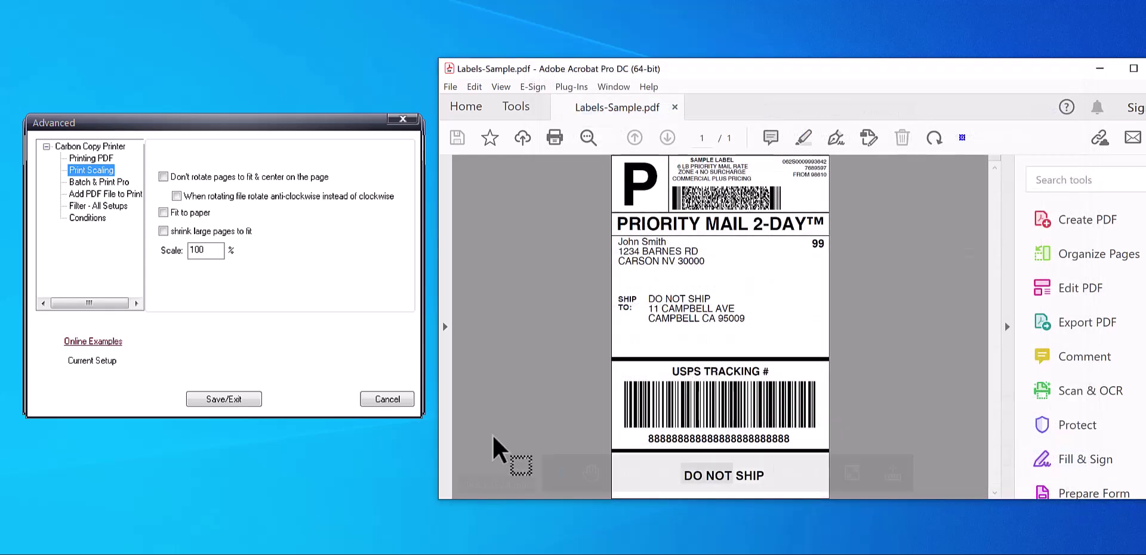
Set the Carbon Copy Printer scale to 170% and save the advanced settings
left_click(201, 251)
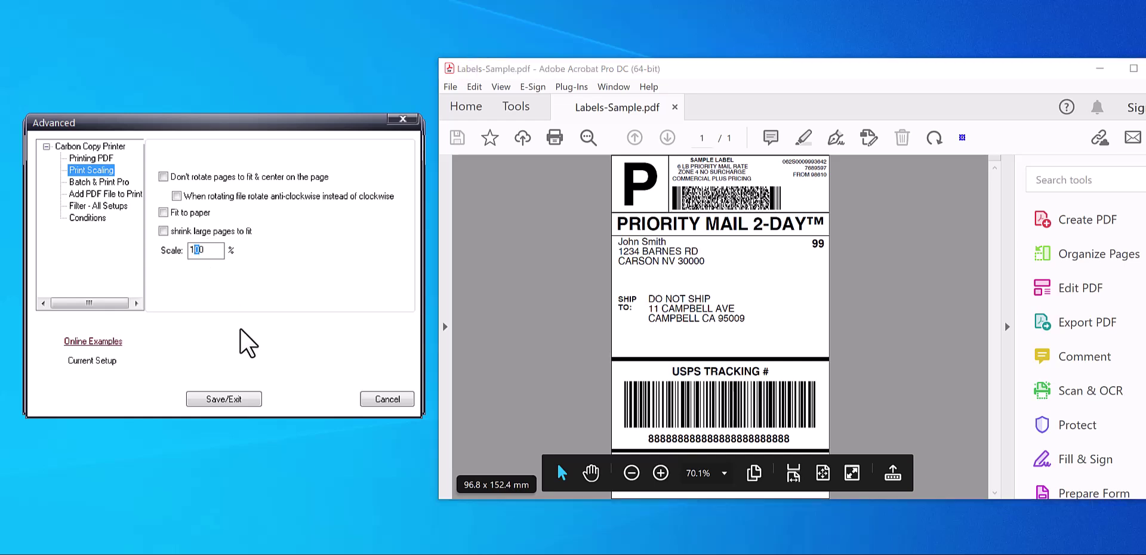
type("7")
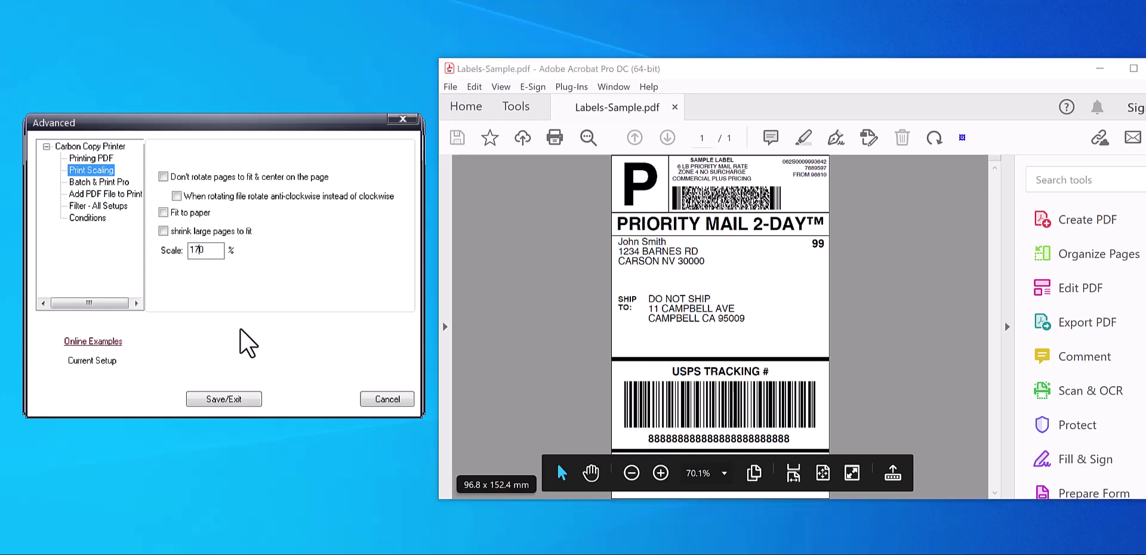
left_click(234, 400)
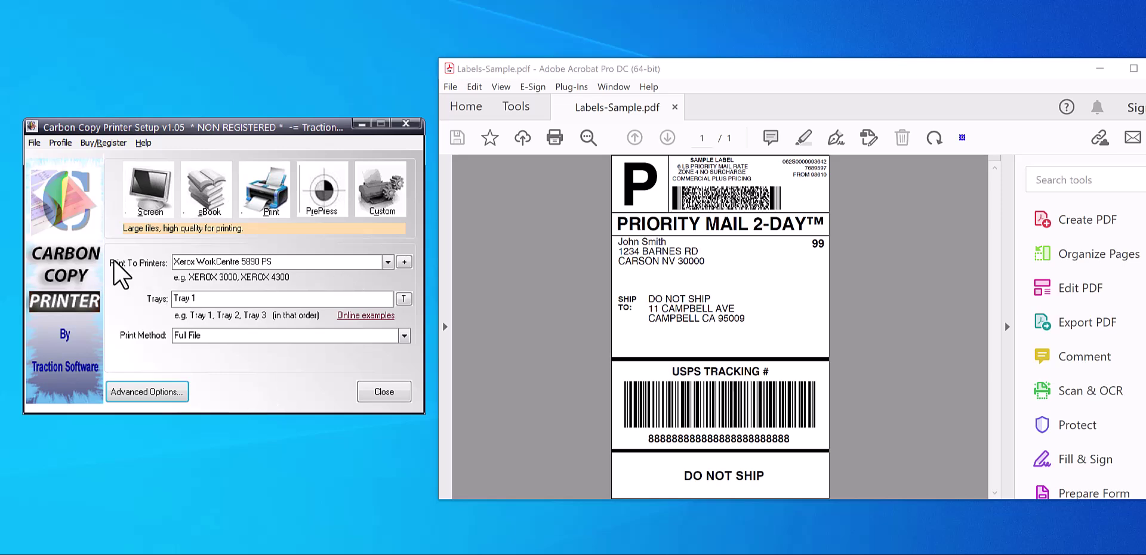
Review the available target printers and the tray entry in the Carbon Copy Printer setup
left_click(363, 261)
left_click(365, 260)
left_click(388, 262)
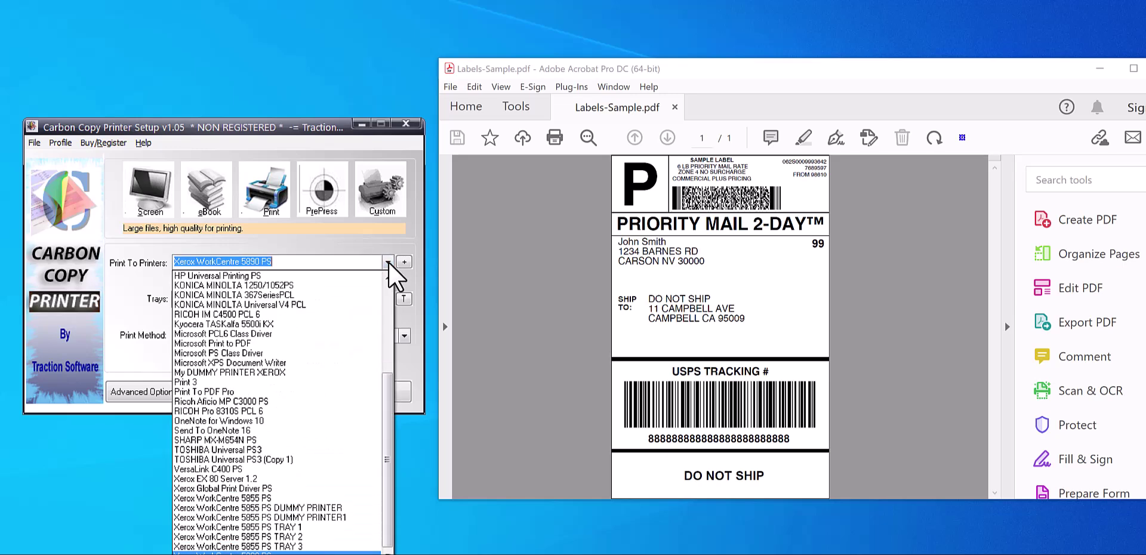
left_click(388, 261)
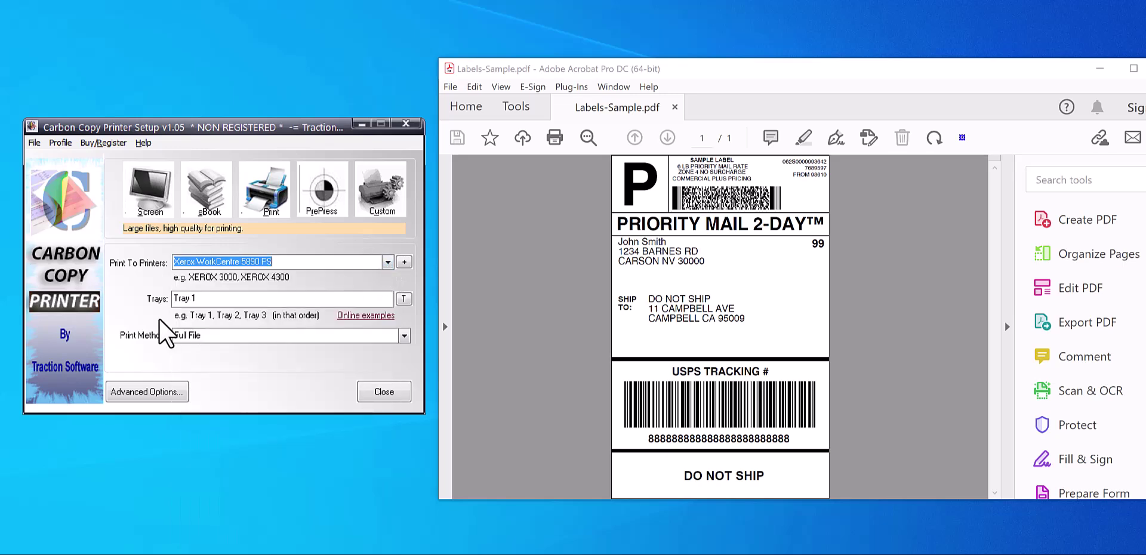
left_click(232, 298)
left_click_drag(233, 298, 40, 297)
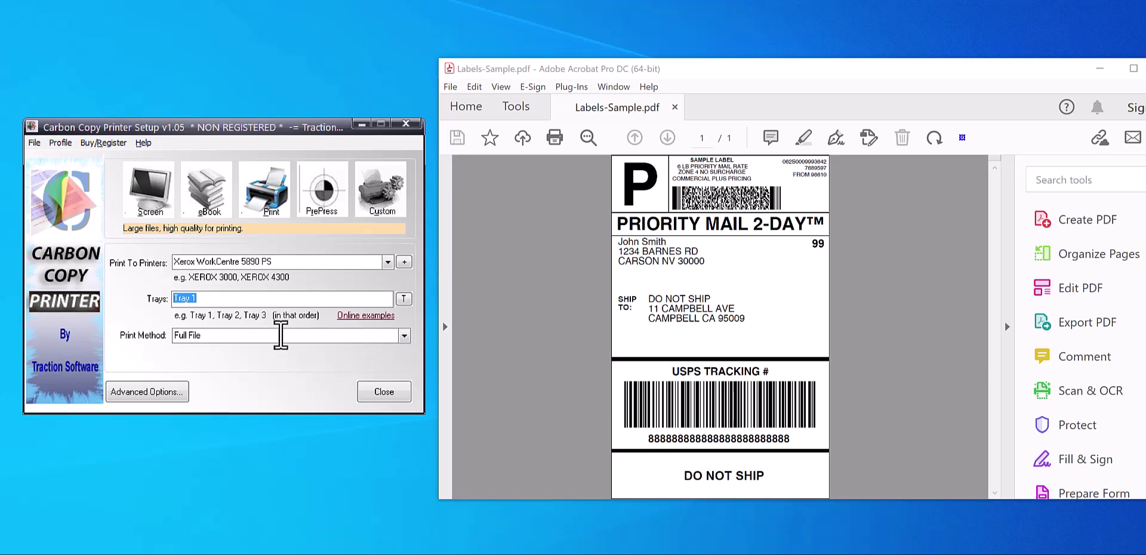
Choose Full File as the print method and close the Carbon Copy Printer setup
left_click(404, 336)
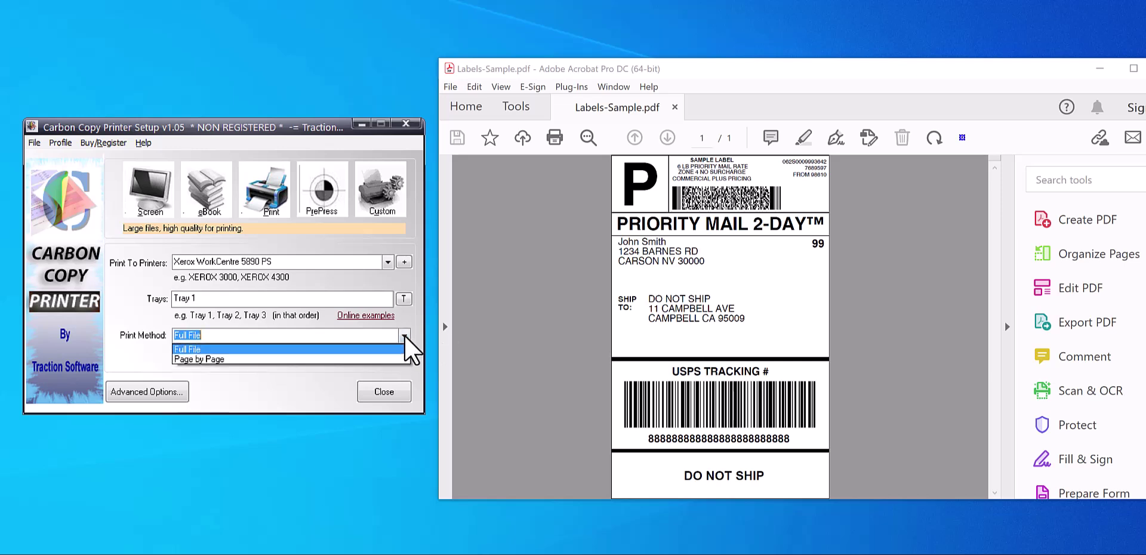
left_click(407, 335)
left_click(405, 336)
left_click(224, 349)
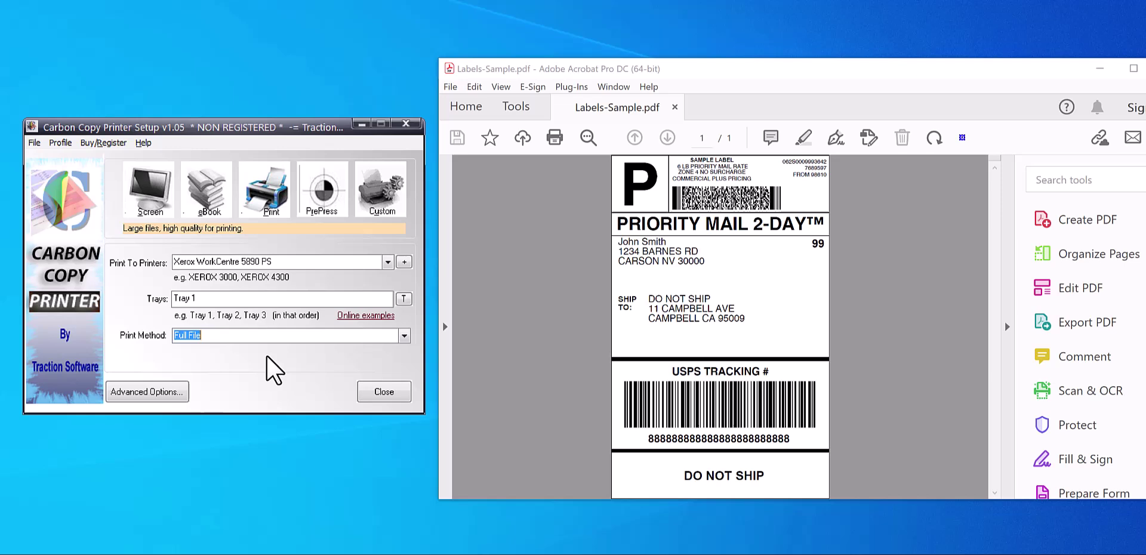
left_click(405, 336)
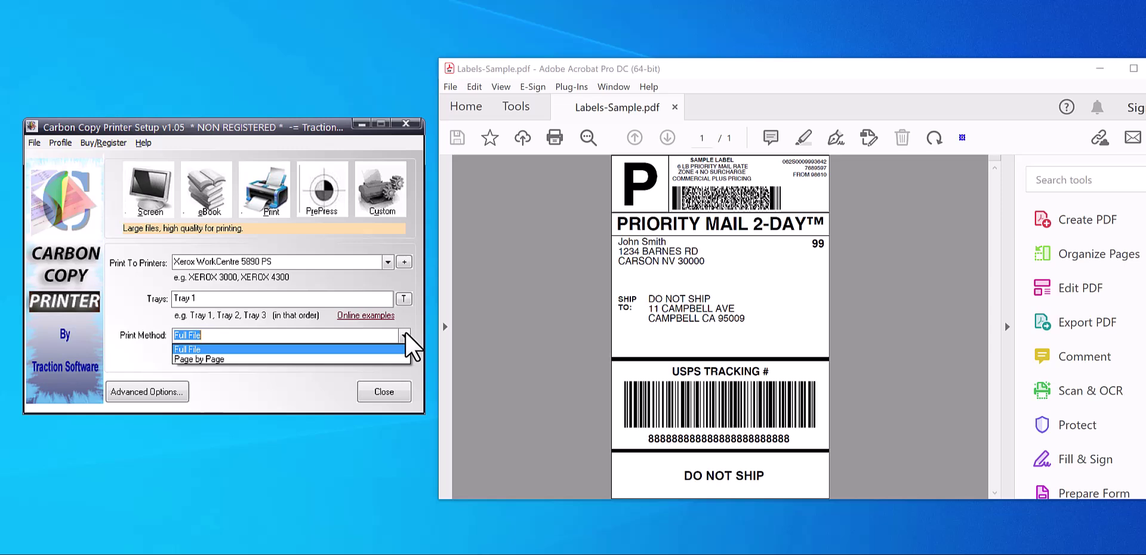
left_click(405, 332)
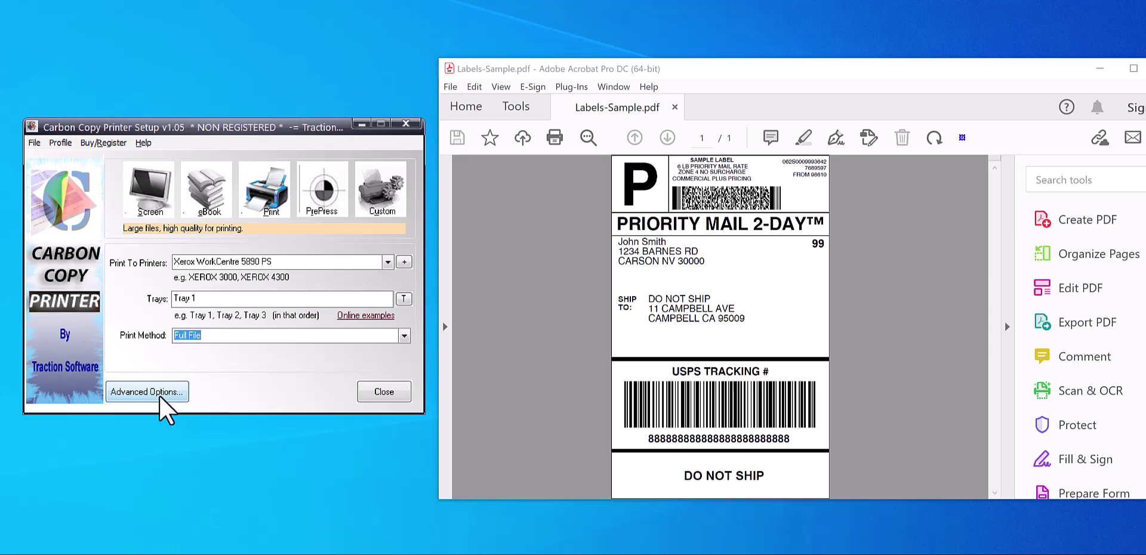
left_click(390, 392)
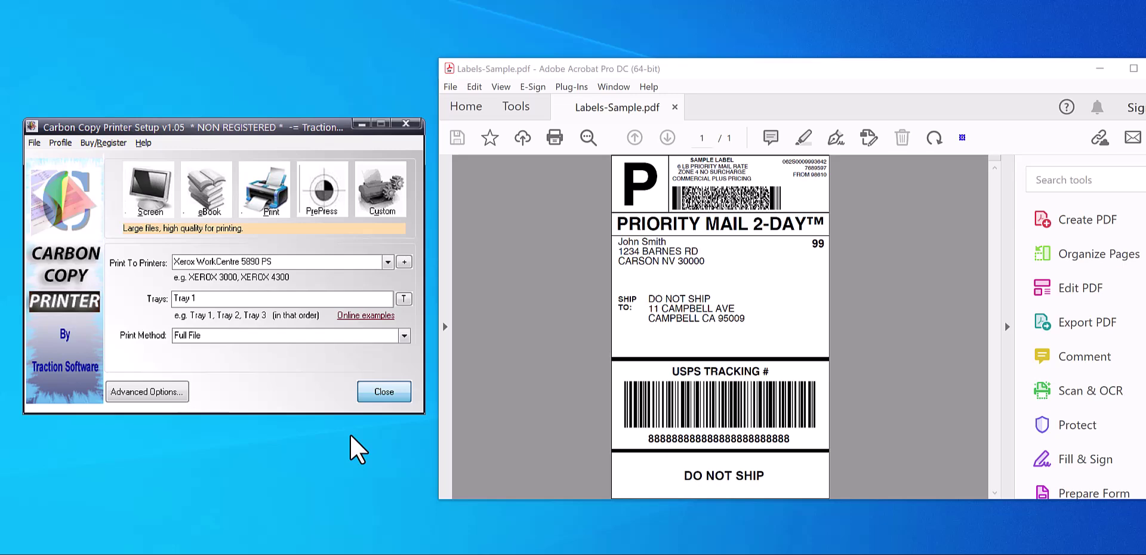
Print Labels-Sample.pdf from Acrobat to the Carbon Copy Printer
left_click(449, 88)
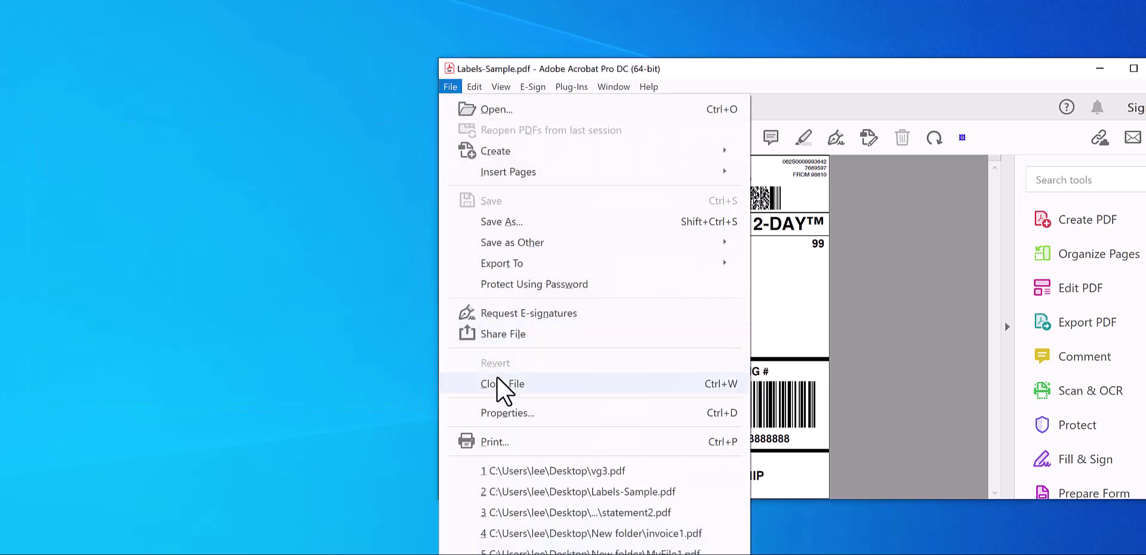
left_click(513, 441)
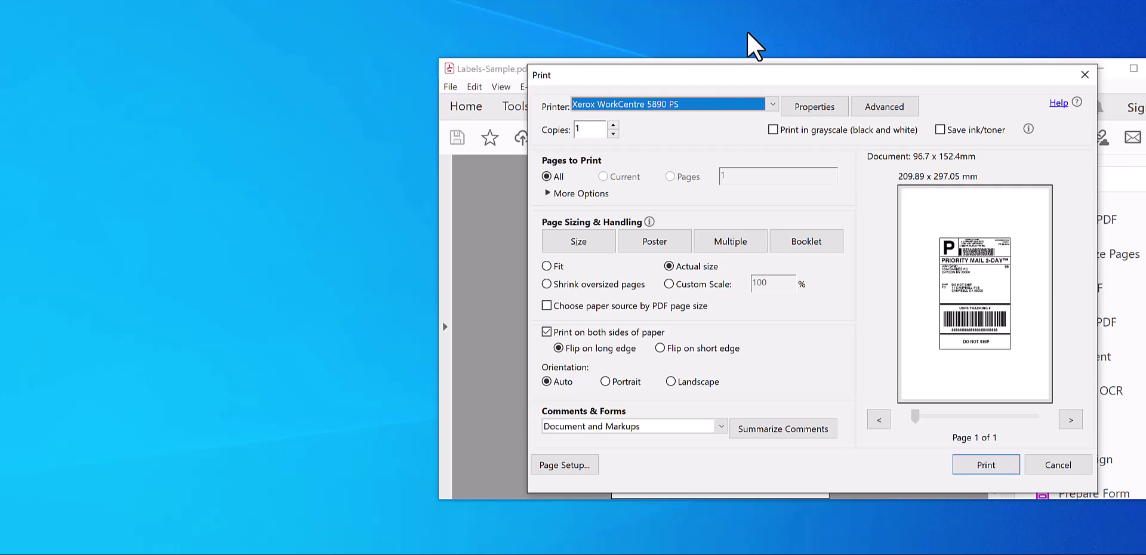
left_click_drag(728, 75, 543, 128)
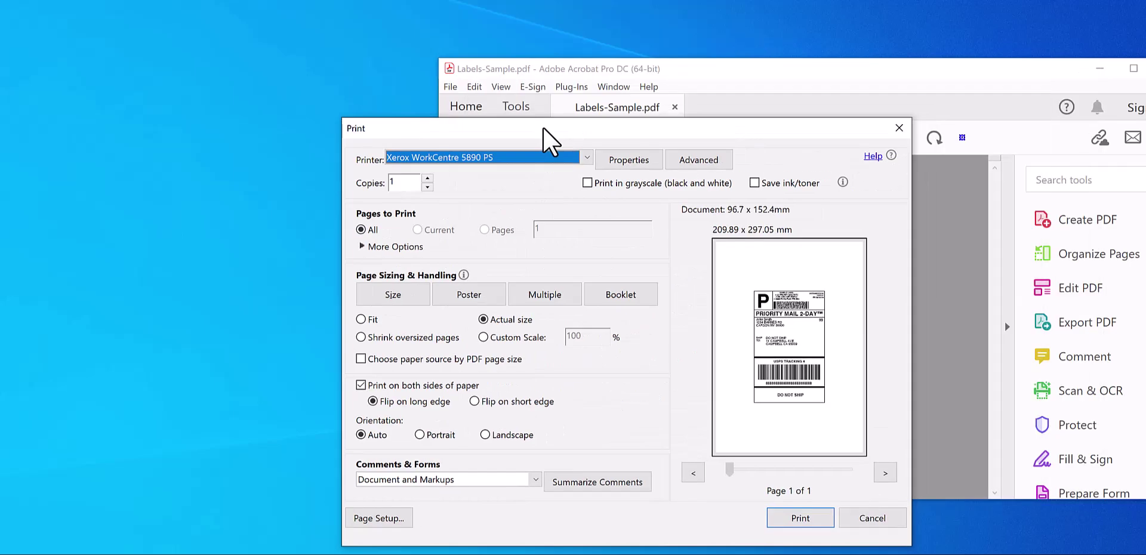
left_click(586, 158)
left_click_drag(585, 260, 578, 185)
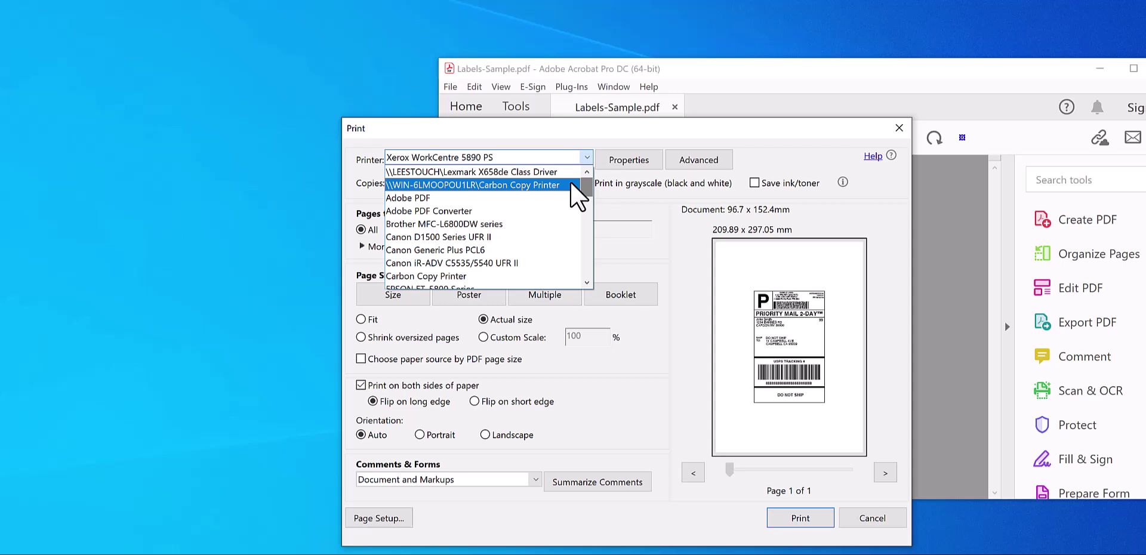
left_click(525, 276)
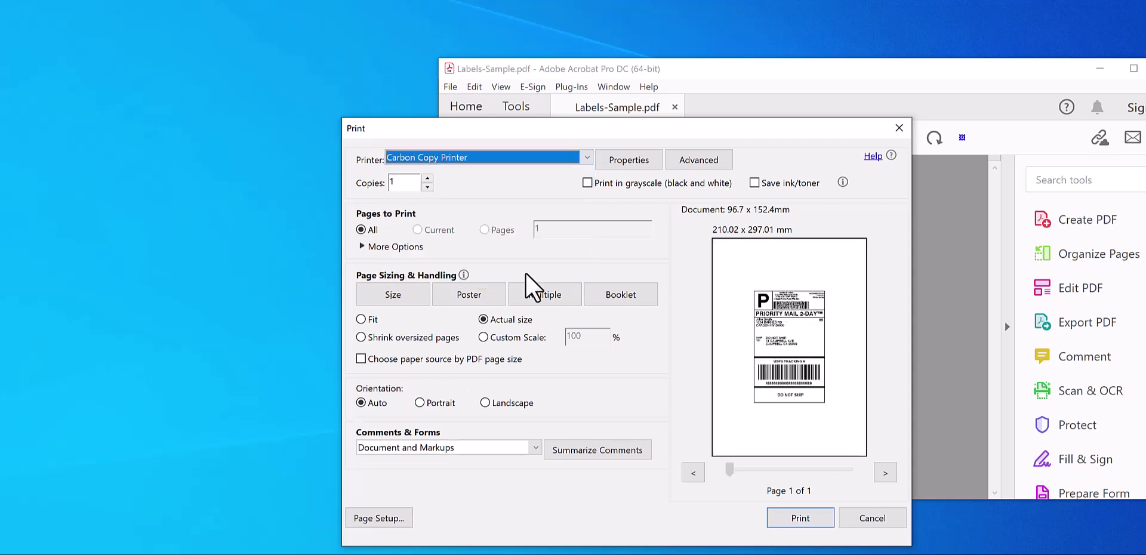
left_click(809, 517)
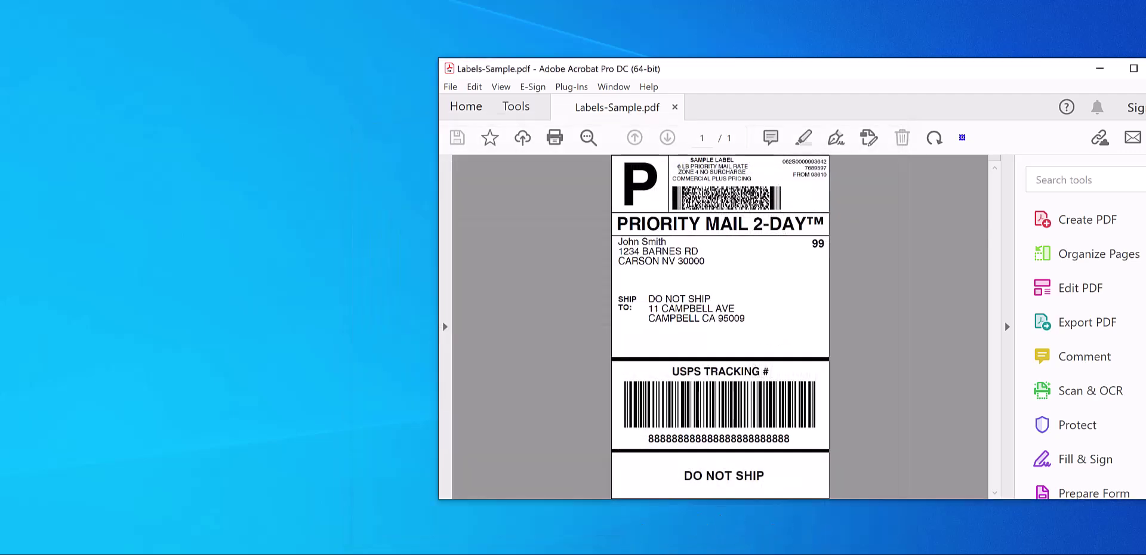
Check the Xerox WorkCentre 5890 PS print queue, and open the same queue in Spool Queue Viewer++
double_click(1113, 550)
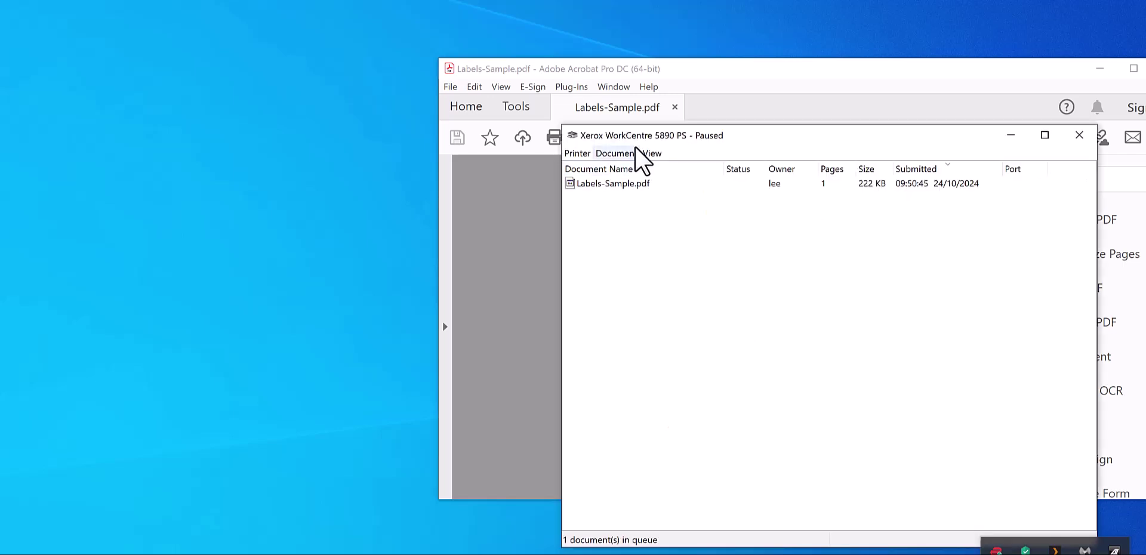
left_click_drag(635, 136, 710, 189)
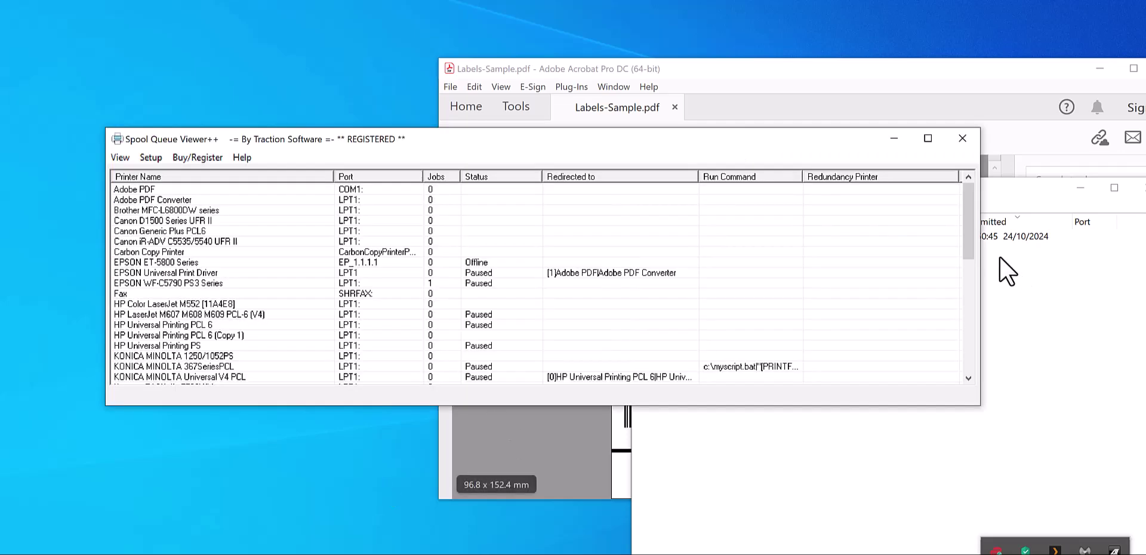
left_click_drag(970, 238, 952, 369)
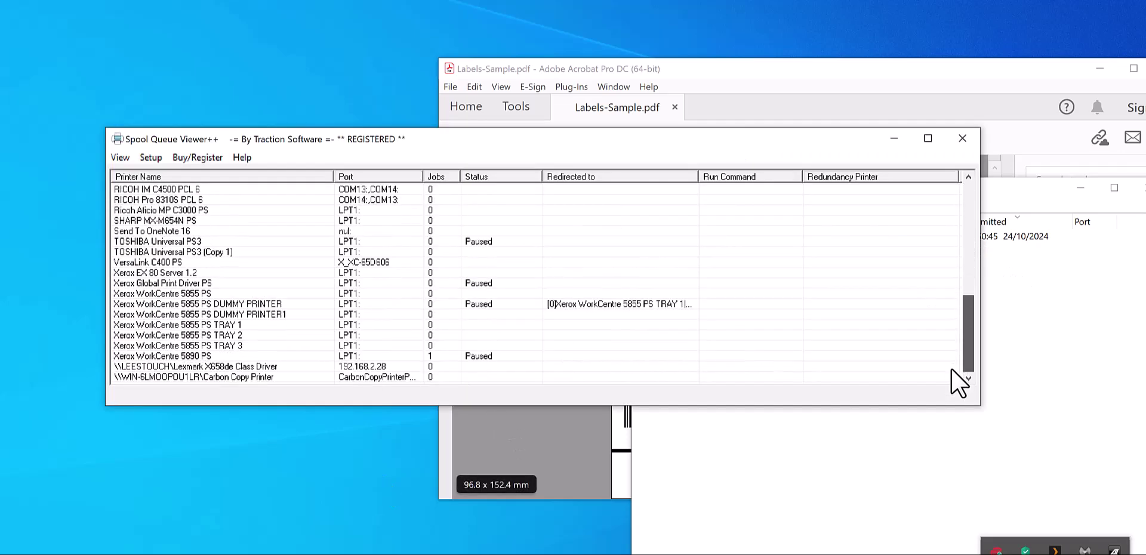
double_click(182, 356)
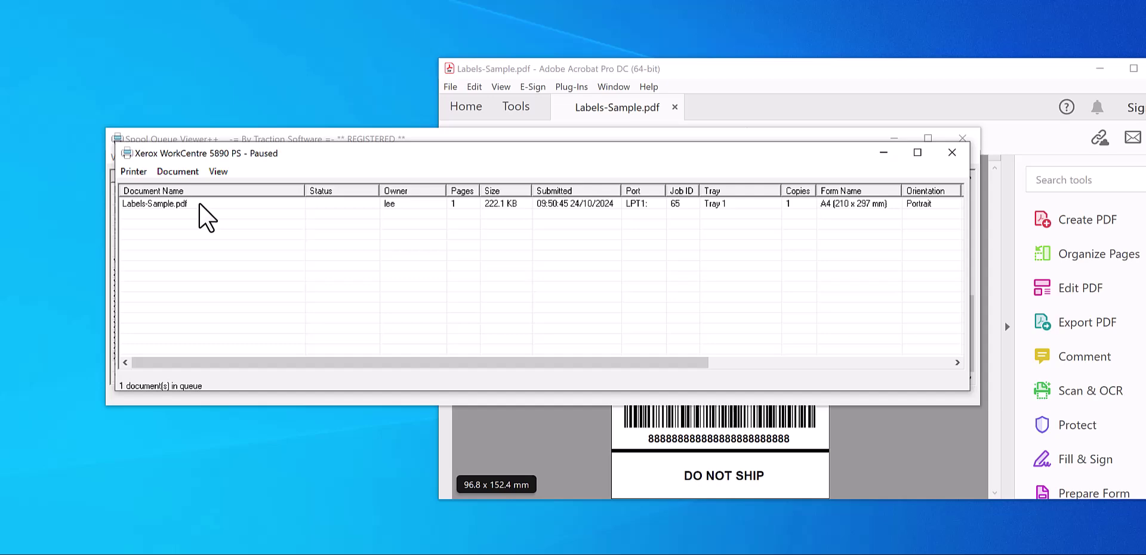
Open the queued Labels-Sample.pdf job in Acrobat, inspect the scaled label on the page, and close it
double_click(185, 203)
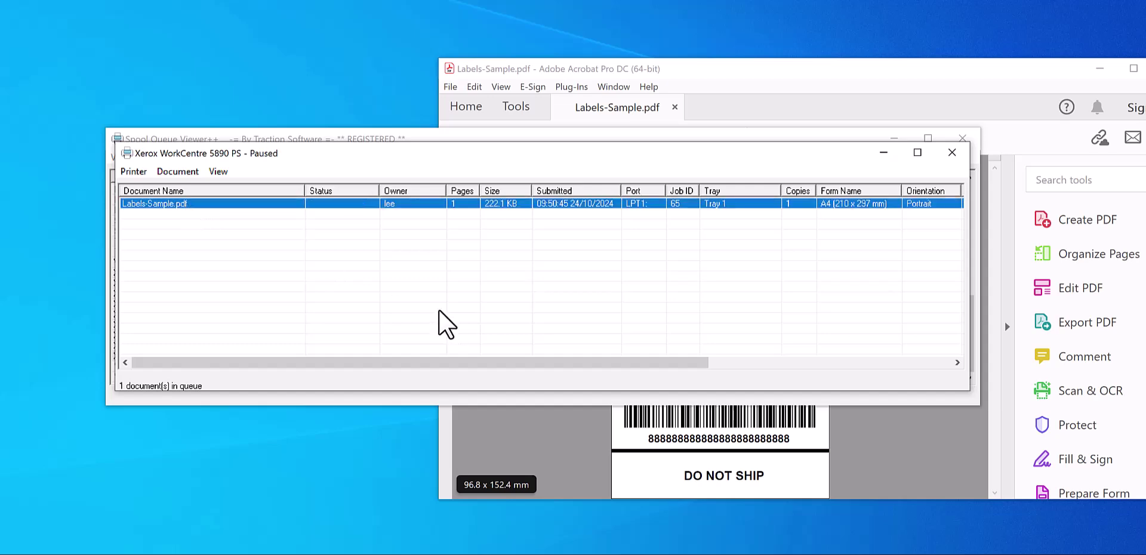
left_click_drag(753, 73, 475, 56)
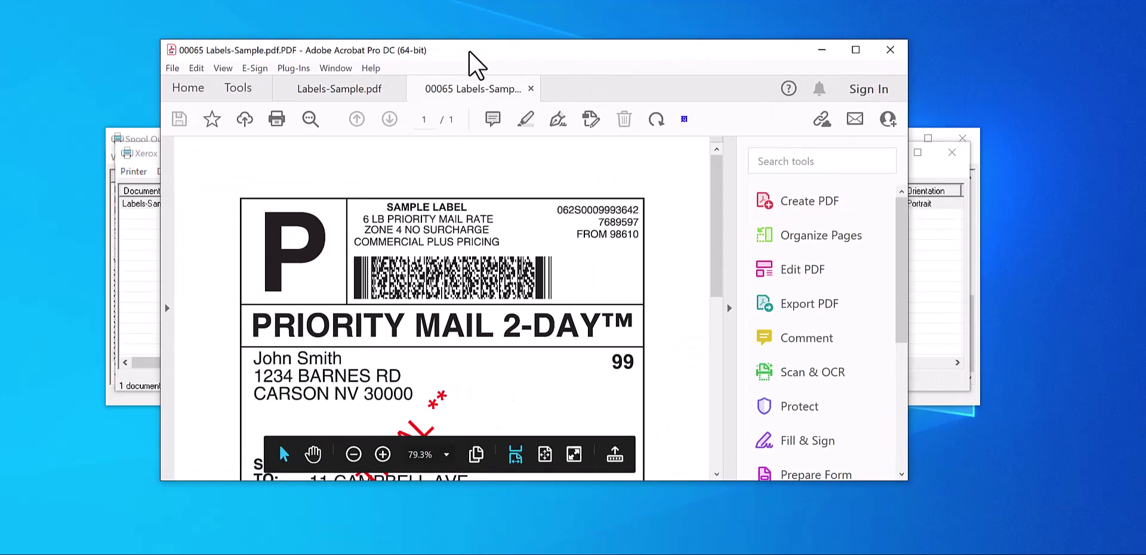
left_click_drag(718, 230, 702, 185)
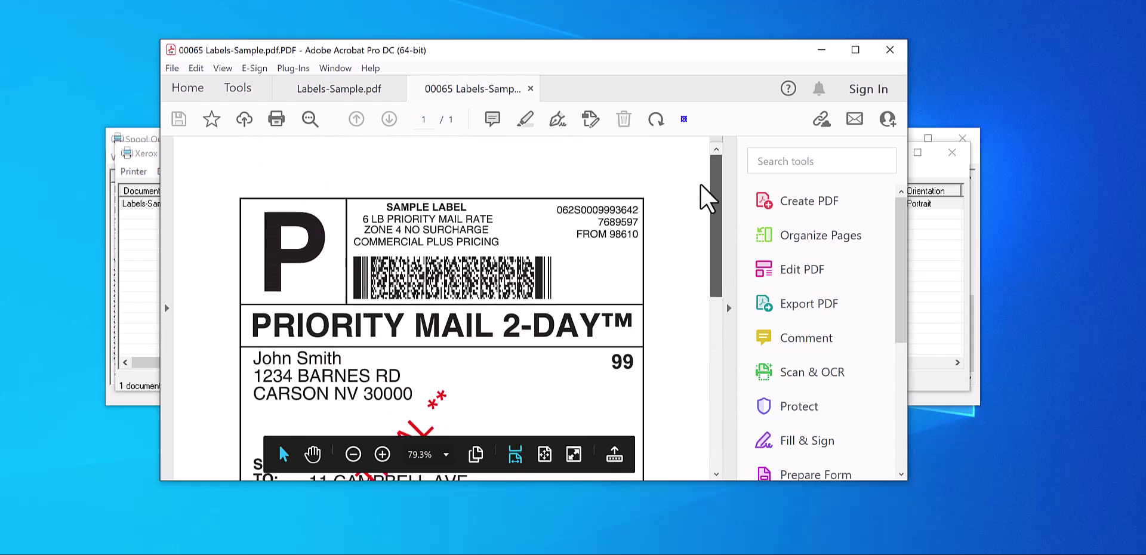
left_click(890, 50)
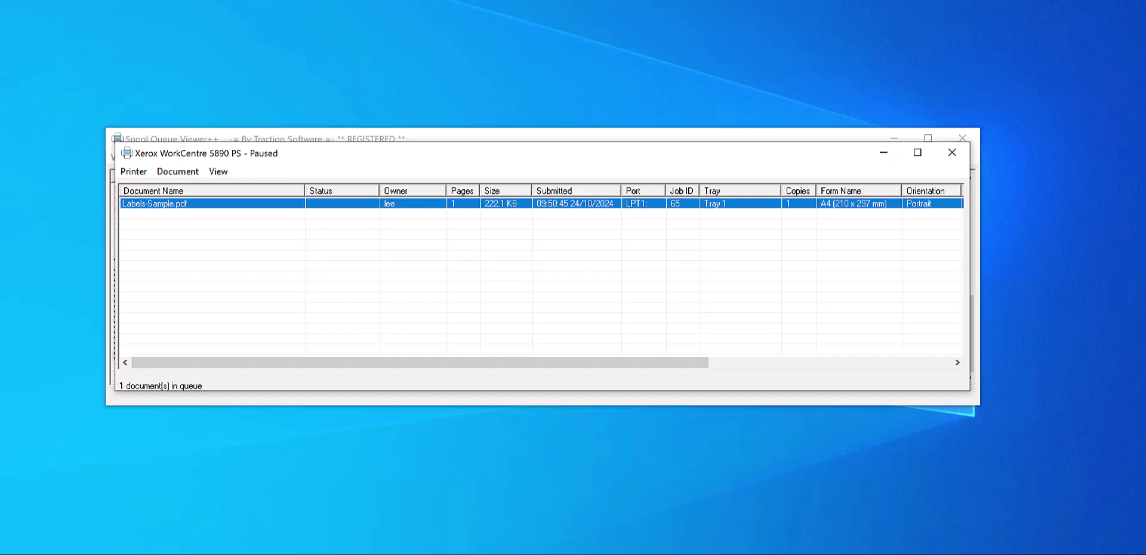
Change the Carbon Copy Printer print scale to 200% and save the advanced settings
left_click(478, 398)
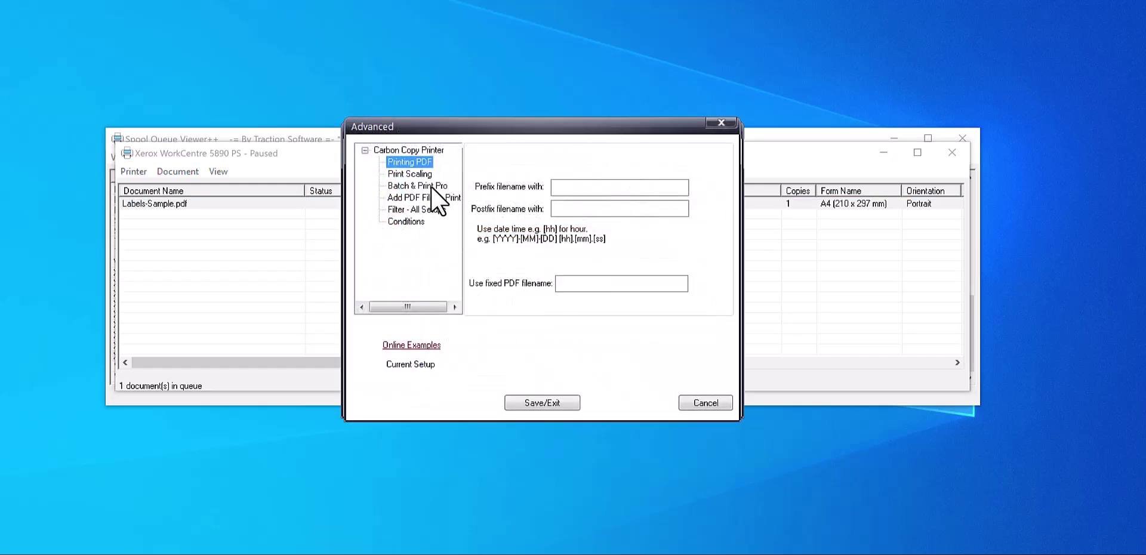
left_click(422, 173)
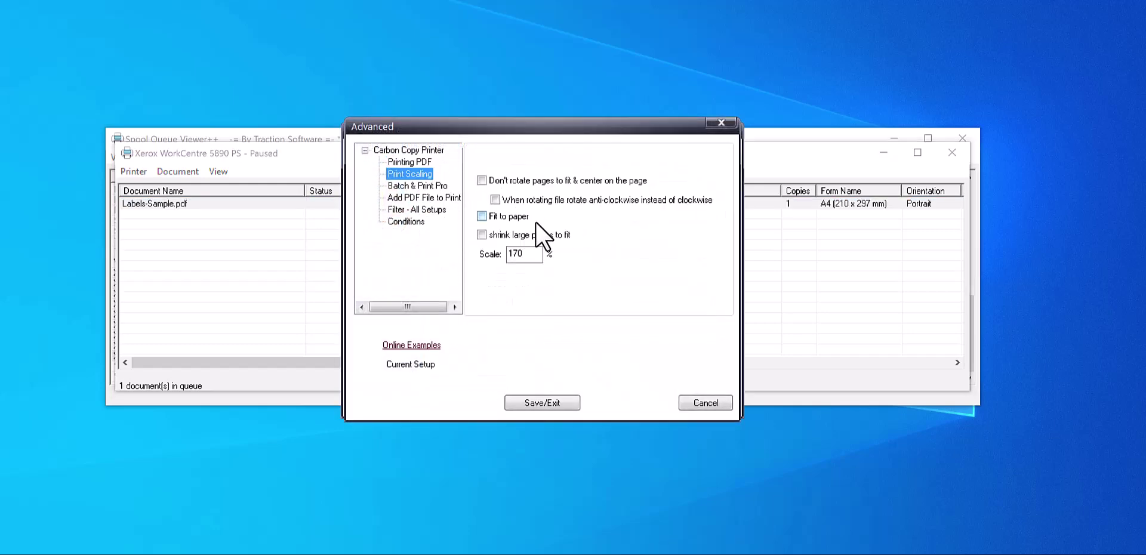
left_click_drag(518, 254, 507, 254)
type("200")
left_click(560, 403)
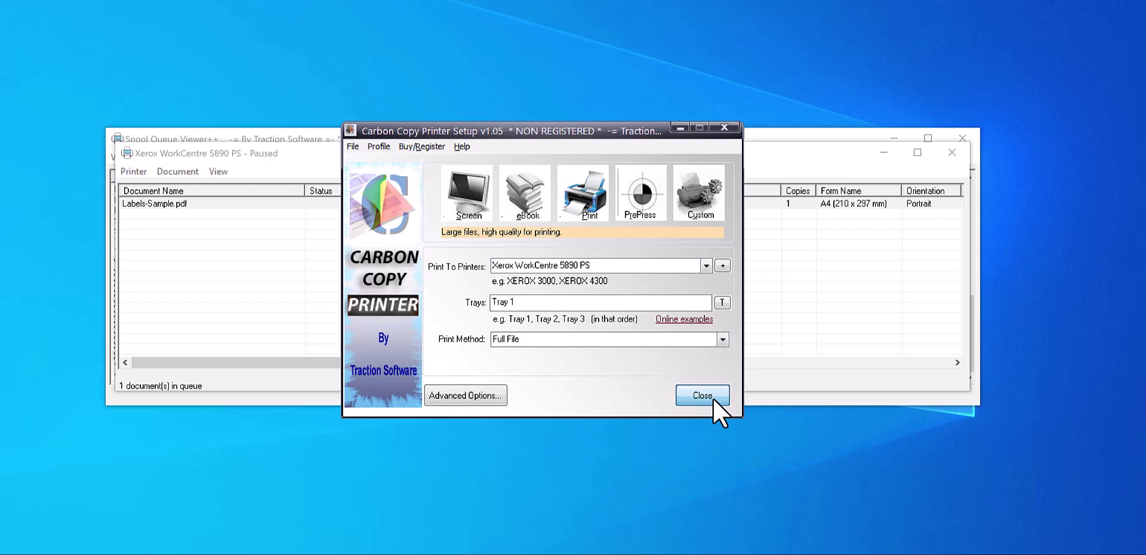
Open the queued Labels-Sample.pdf job in Acrobat, print it to the Carbon Copy Printer at actual size, and return to the Xerox queue
double_click(268, 204)
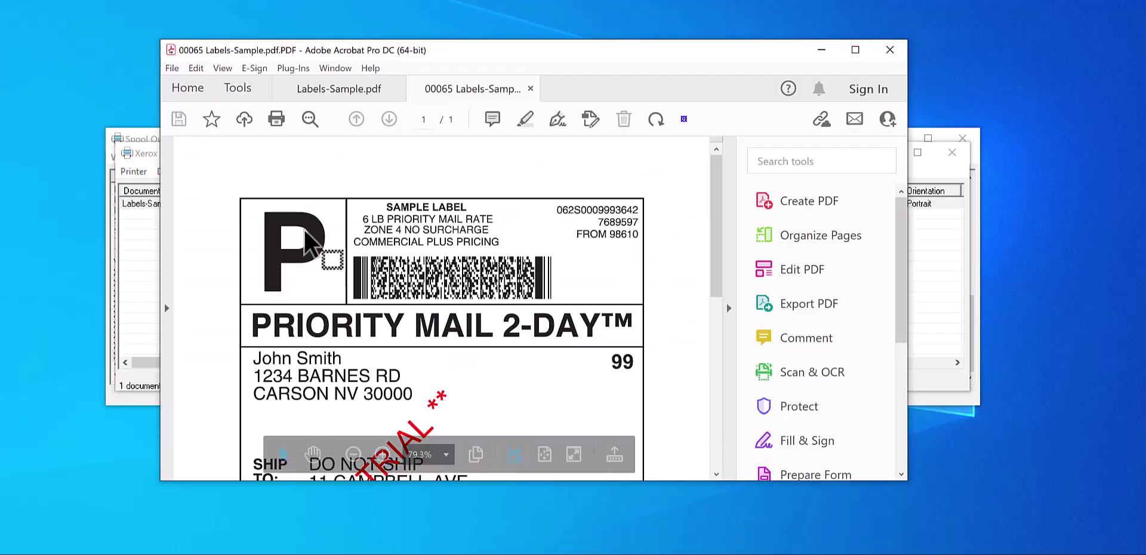
left_click(172, 68)
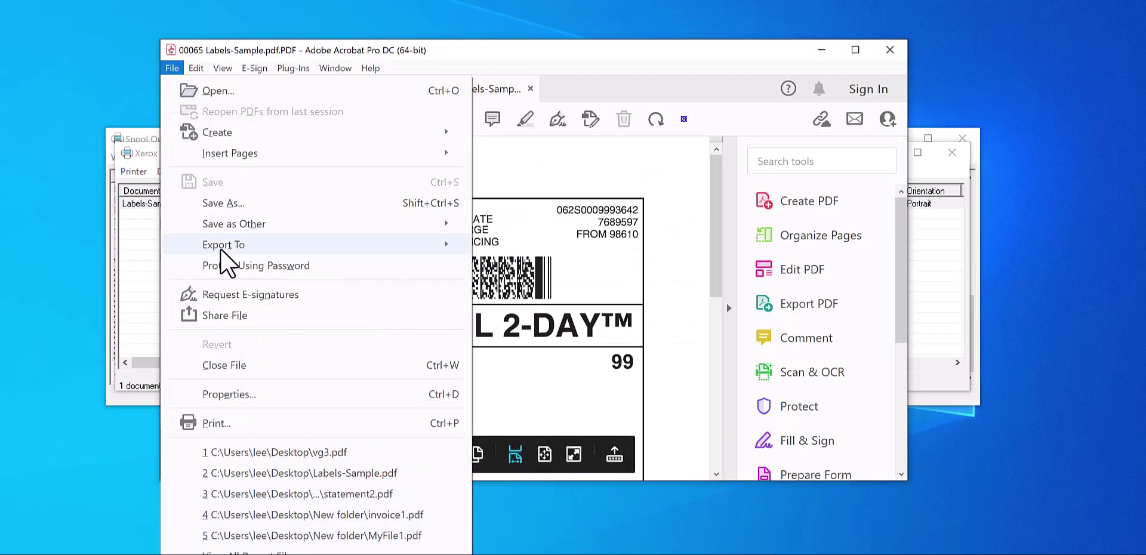
left_click(239, 423)
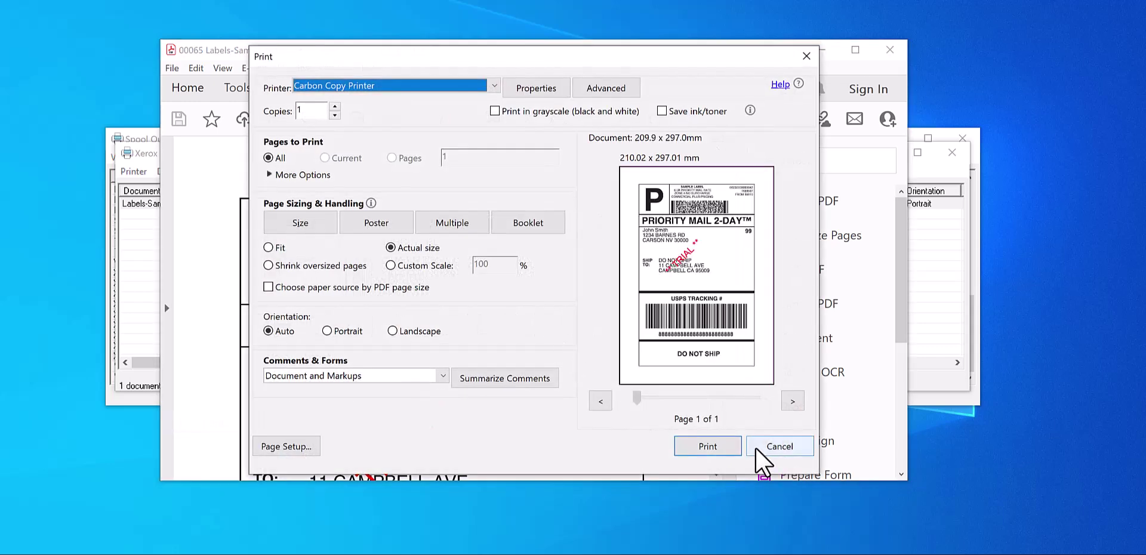
left_click(717, 451)
left_click(930, 310)
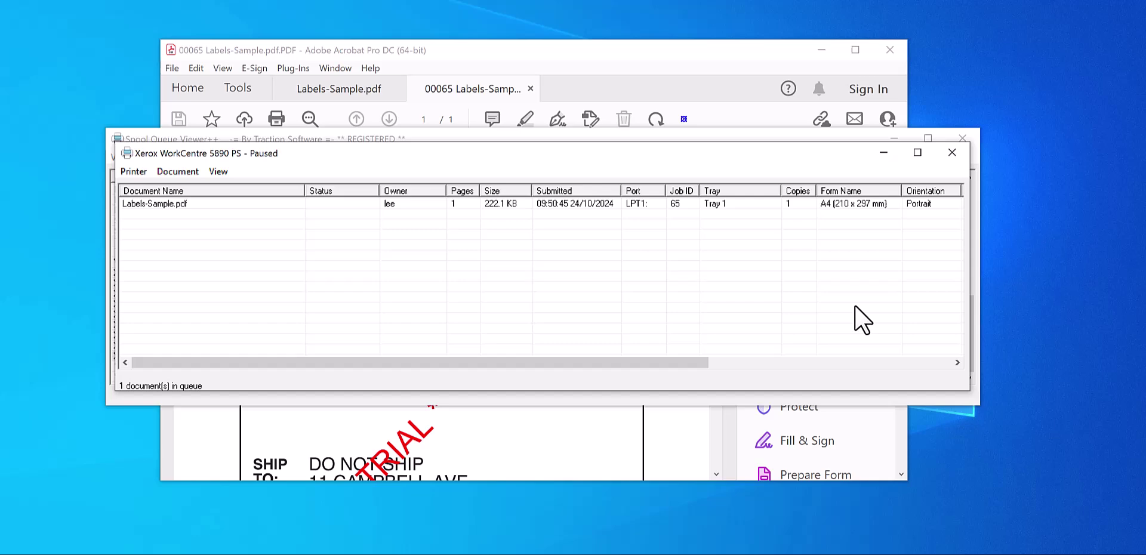
Open the newly queued Labels-Sample.pdf job in Acrobat, compare its label size with the earlier job's, and minimize Acrobat
left_click(159, 217)
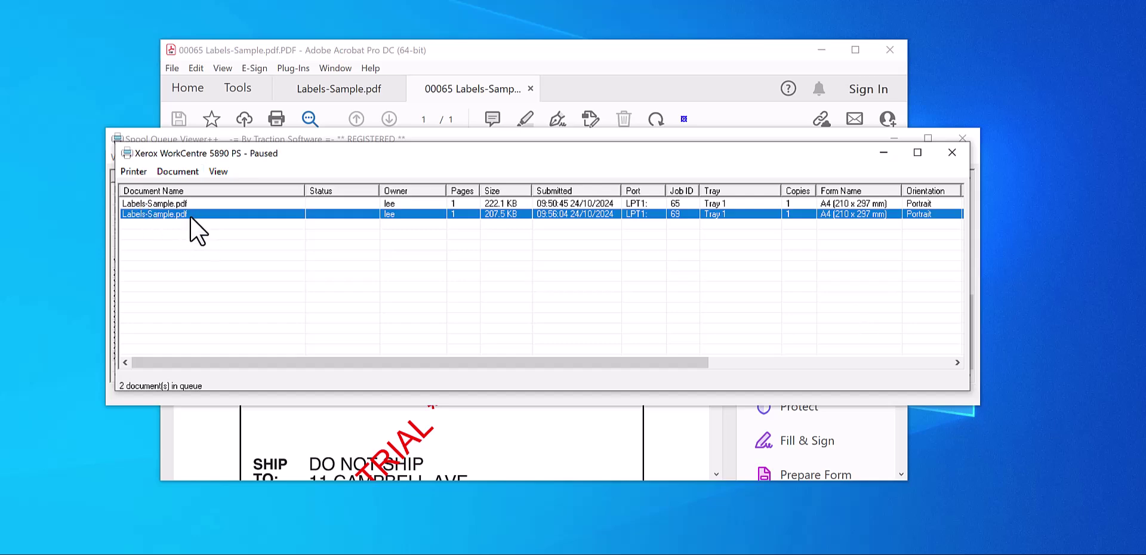
double_click(195, 214)
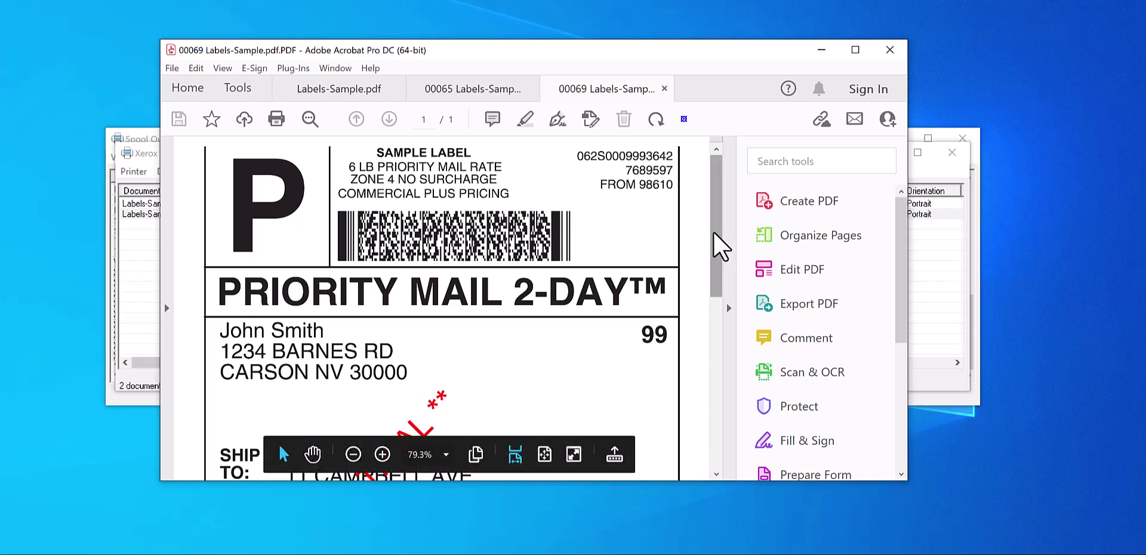
left_click_drag(719, 246, 557, 123)
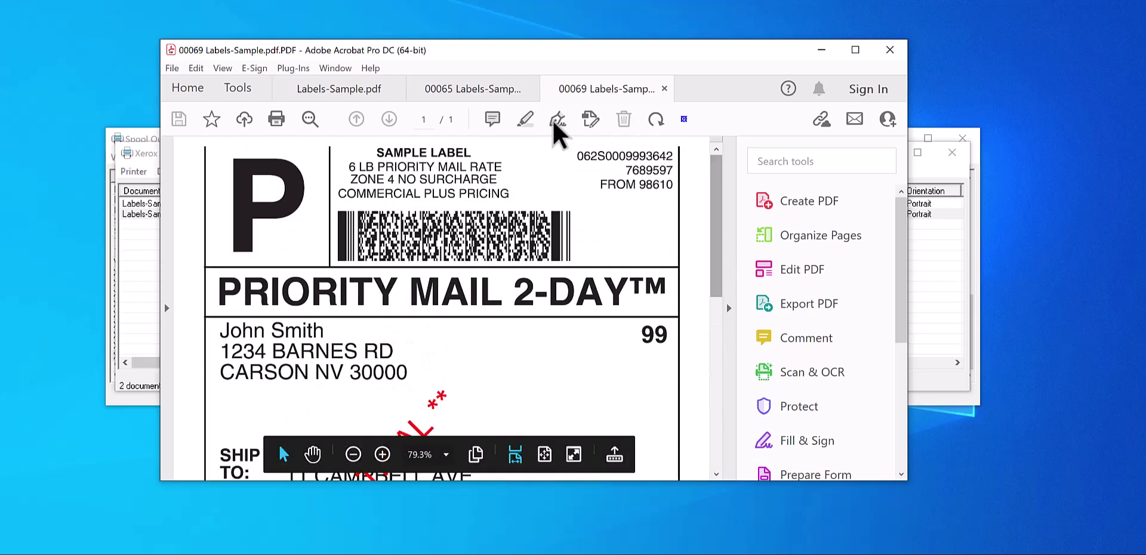
left_click(492, 93)
left_click(598, 92)
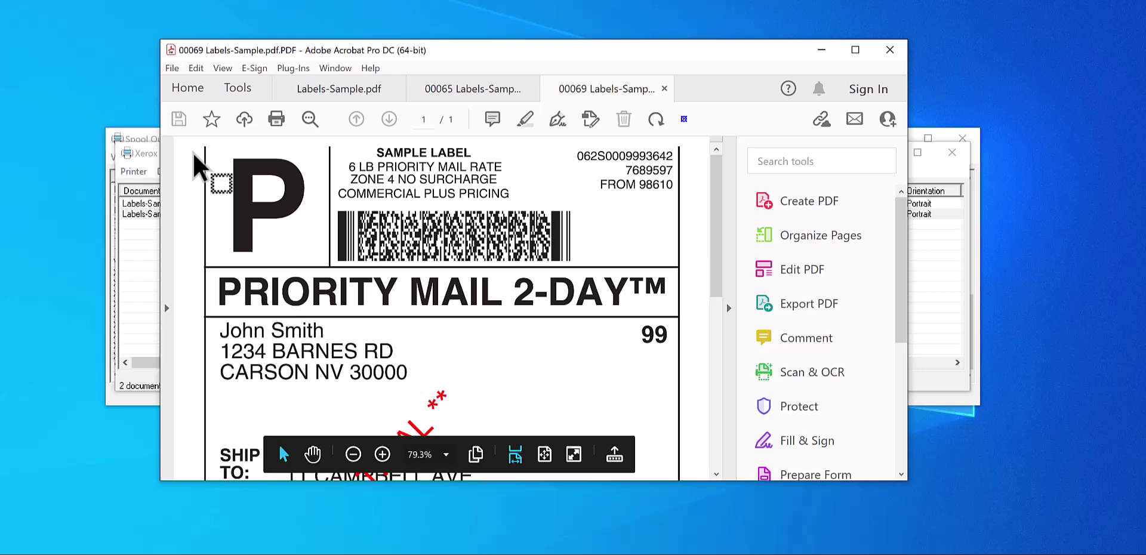
left_click(474, 89)
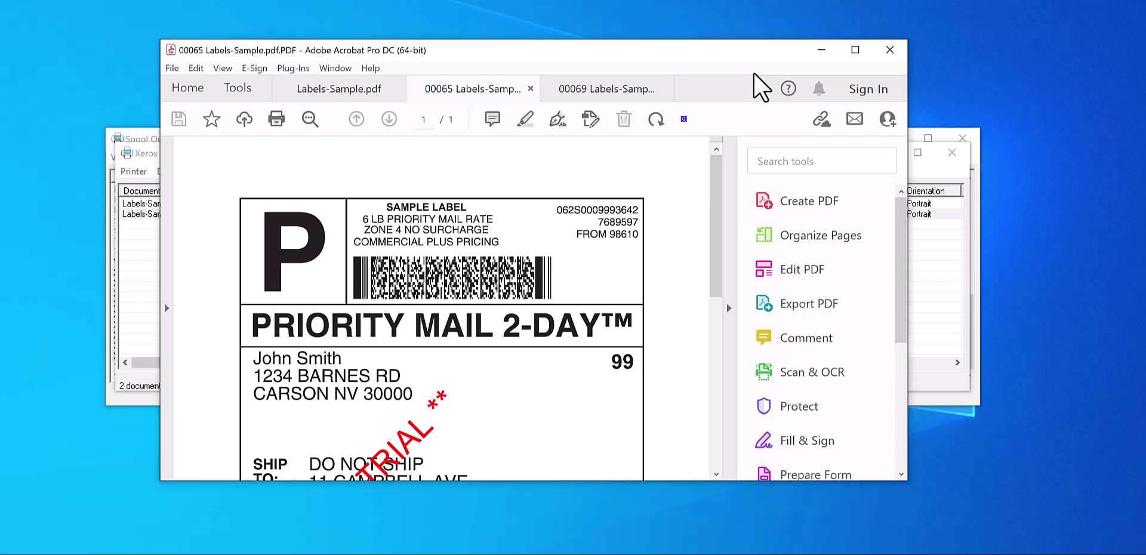
left_click(821, 50)
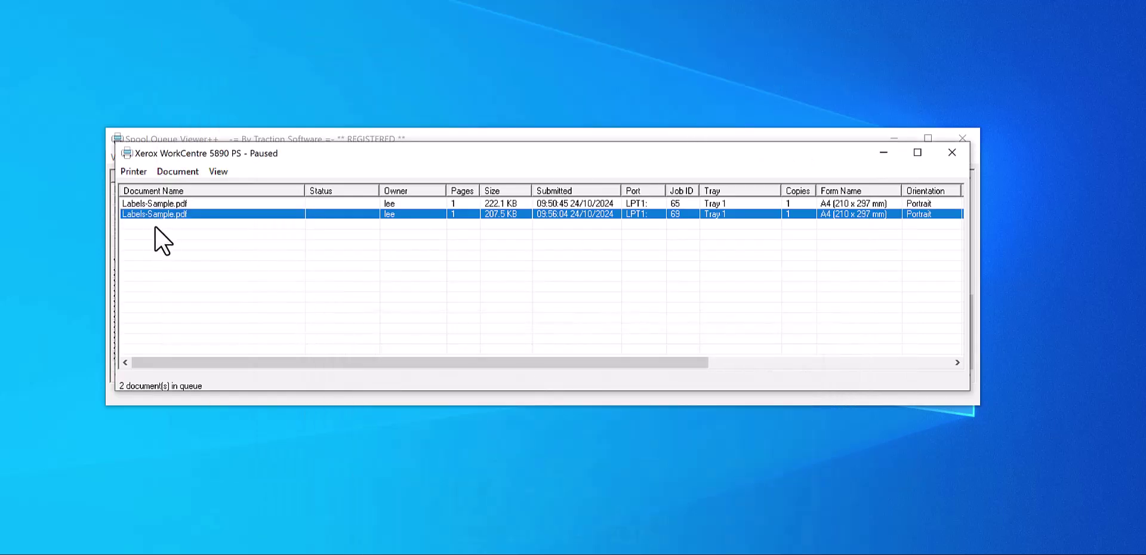
Delete both Labels-Sample.pdf jobs from the Xerox queue, and reopen Carbon Copy Printer Setup
left_click(181, 204, "shift")
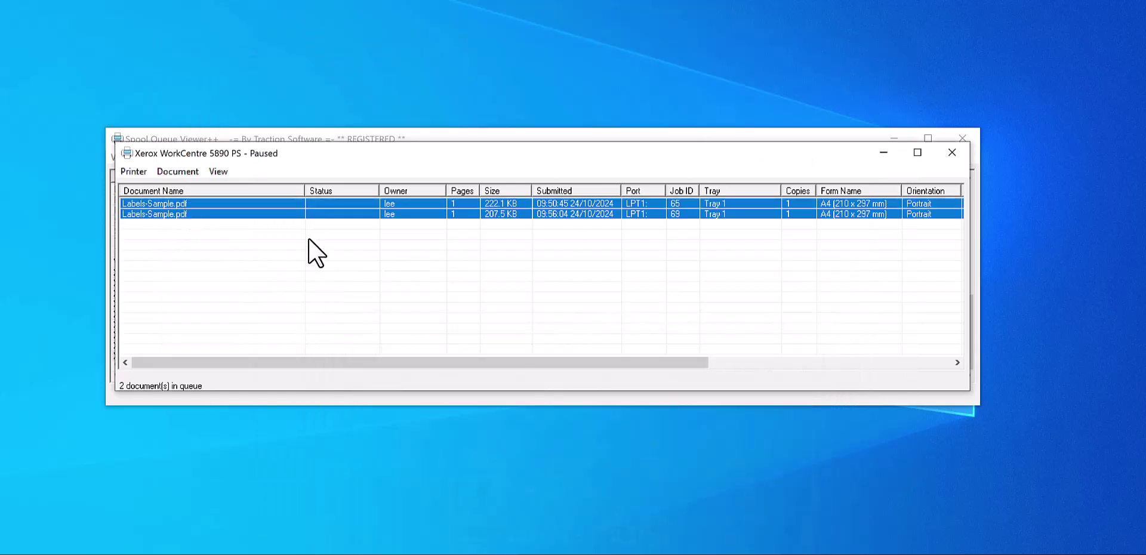
key("super")
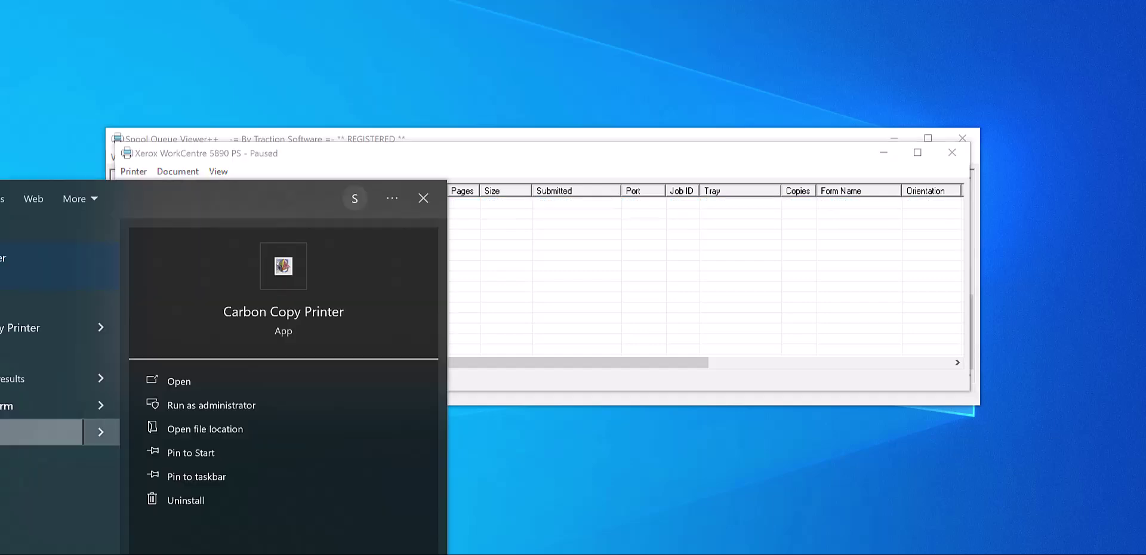
left_click(59, 328)
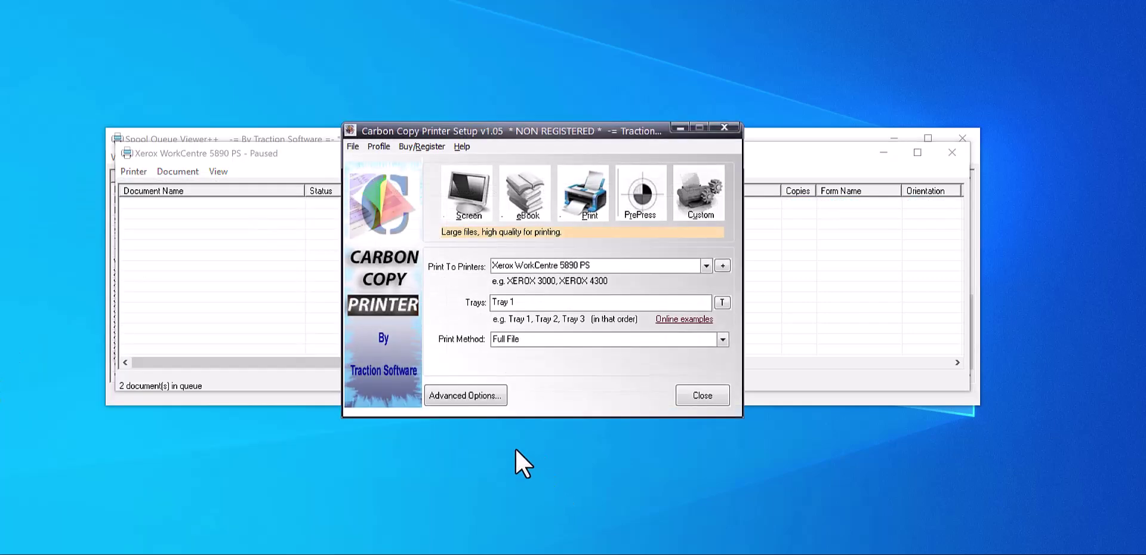
Add an all-setups filter that loads c:\setup1.ppp for print job names containing "label", and save the advanced settings
left_click(466, 397)
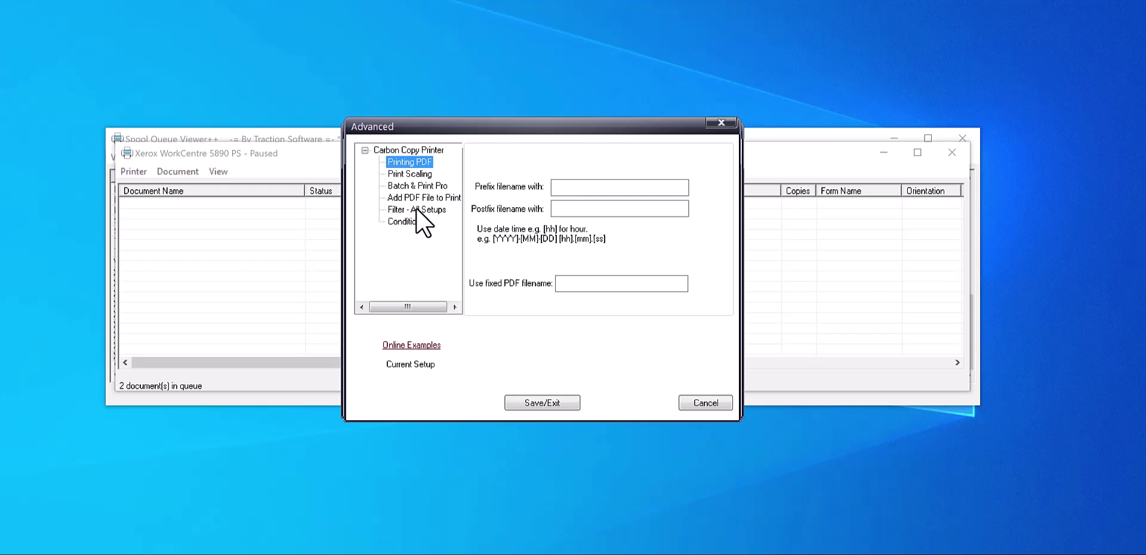
left_click(417, 209)
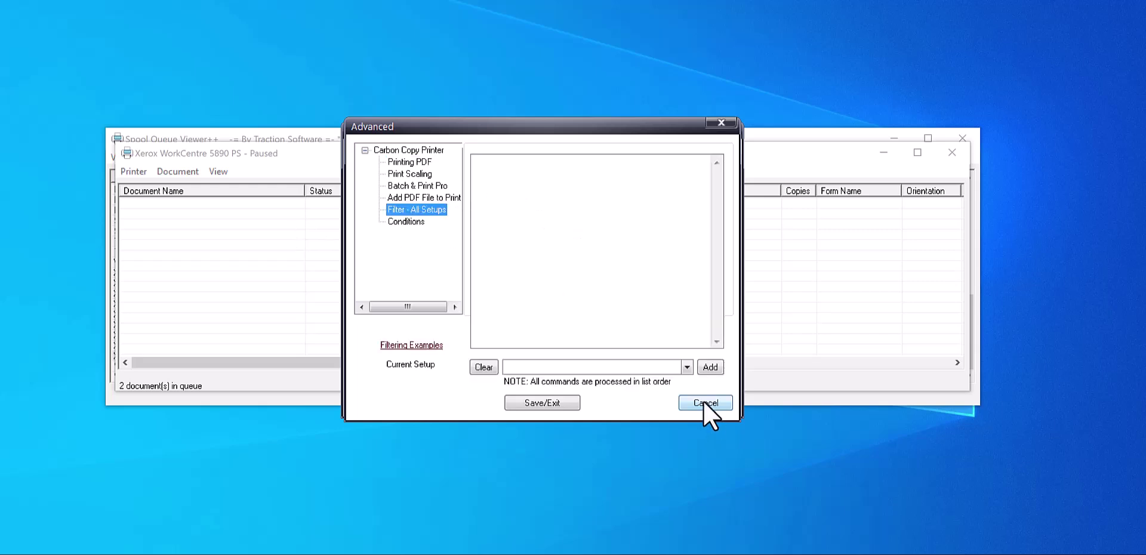
left_click(687, 367)
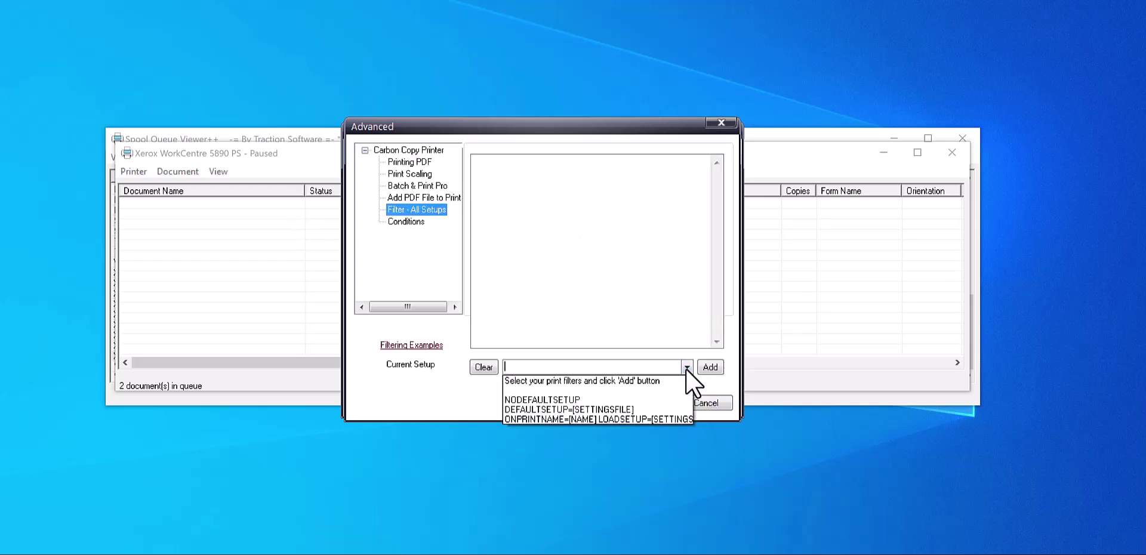
left_click(588, 419)
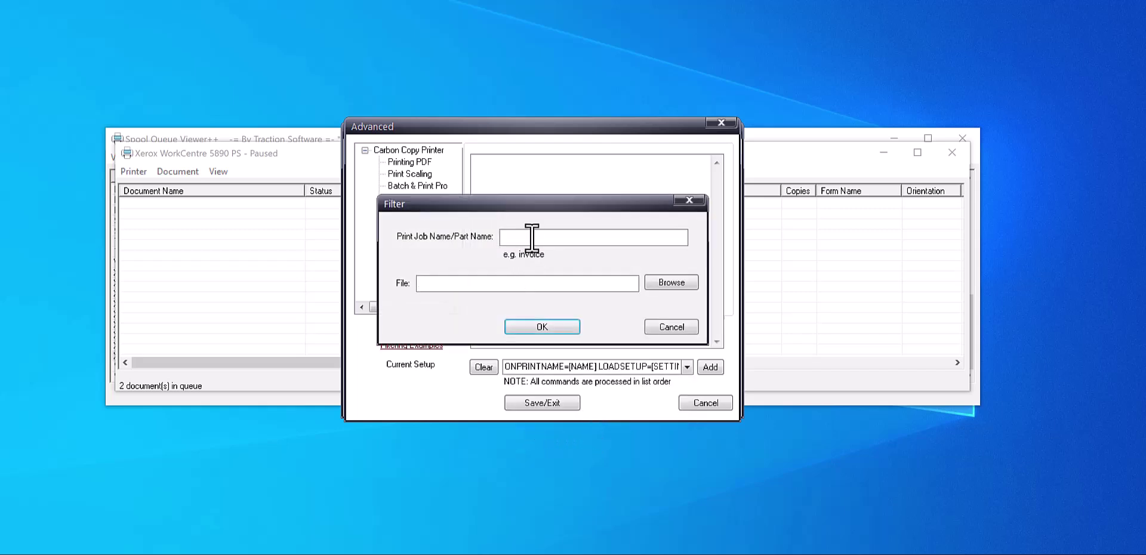
type("label")
left_click(473, 283)
type("c:\\setup1.ppp")
left_click(563, 328)
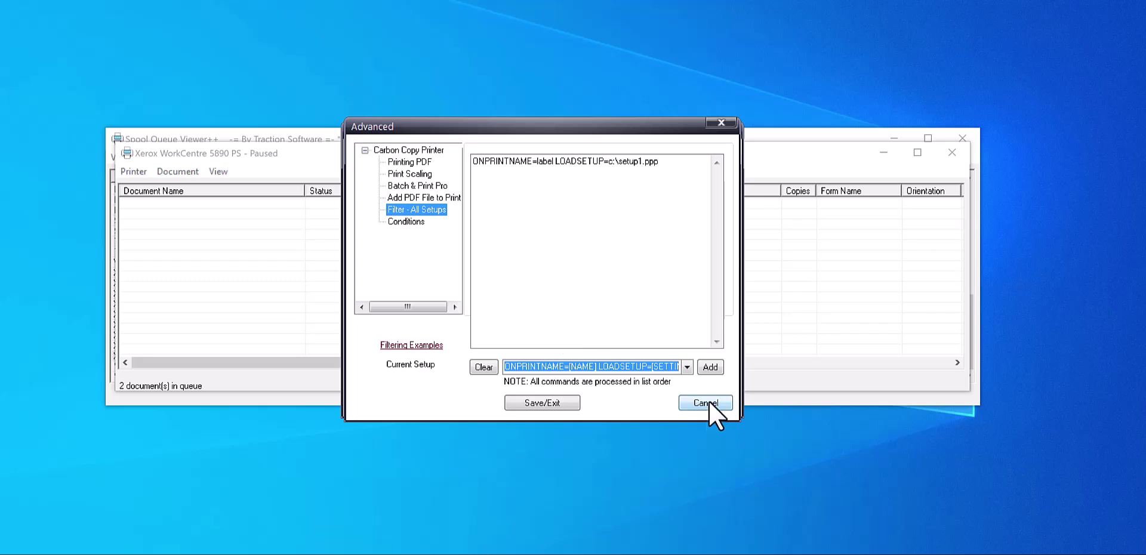
left_click(548, 404)
left_click(353, 147)
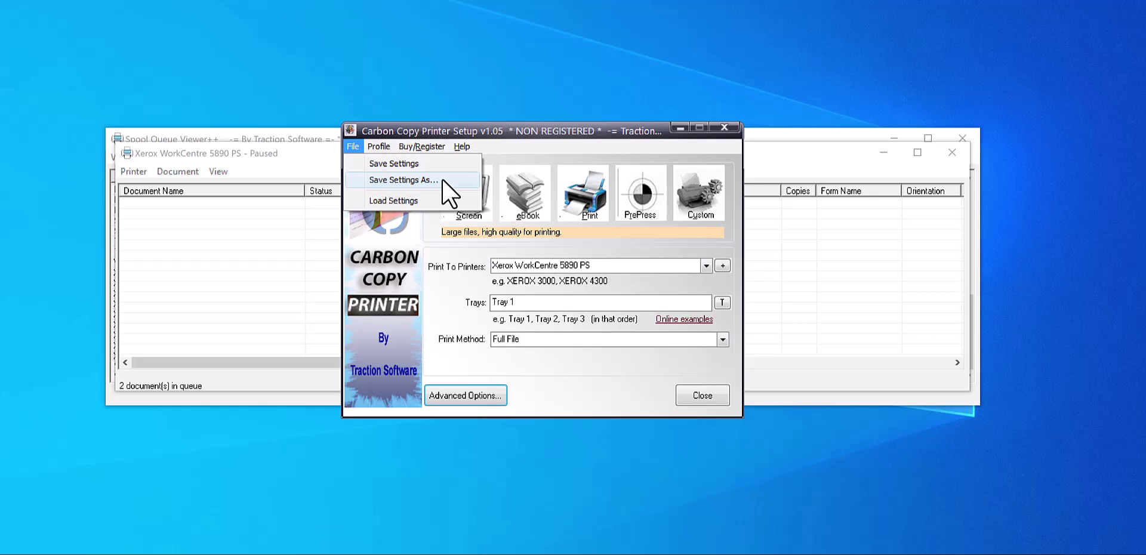
key("Escape")
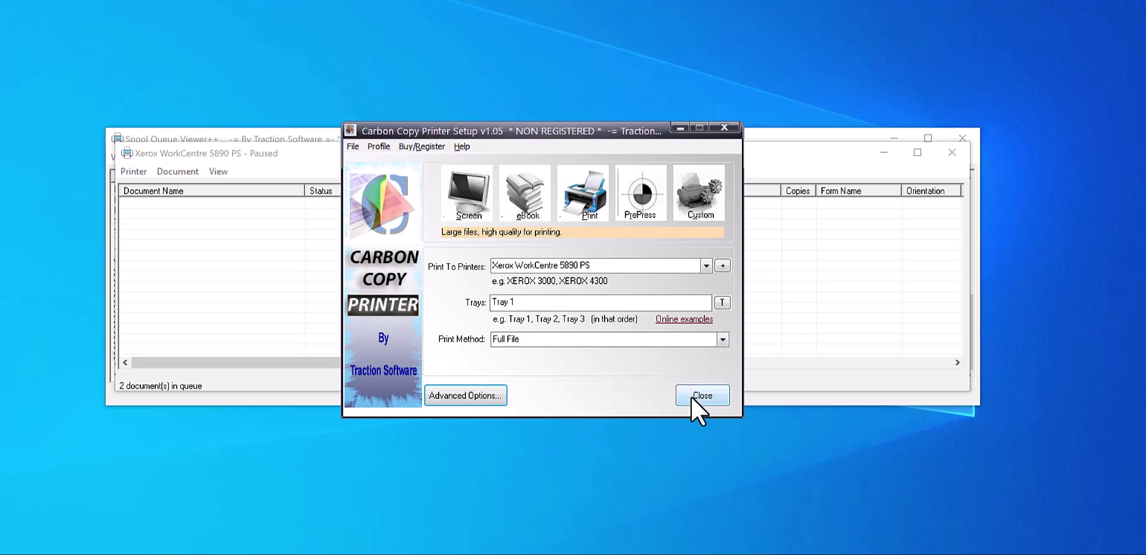